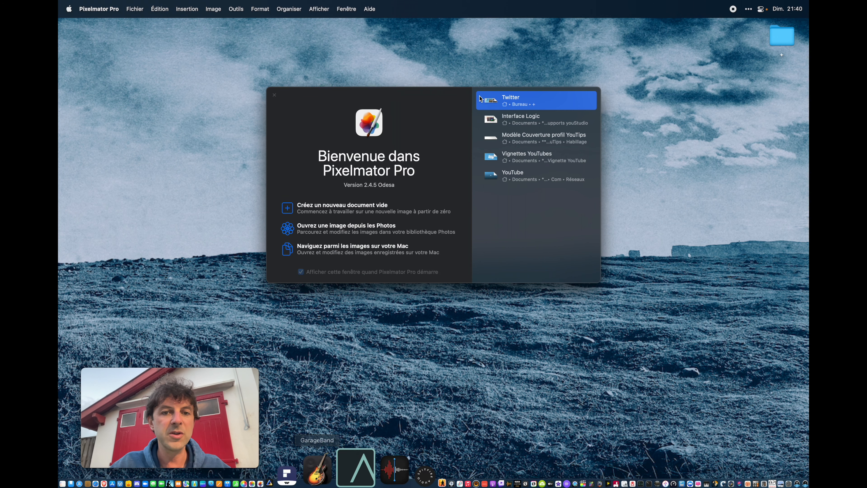
# Create a new blank 3600 × 2338 px document and fill its image layer with black
pyautogui.click(365, 207)
pyautogui.doubleClick(347, 143)
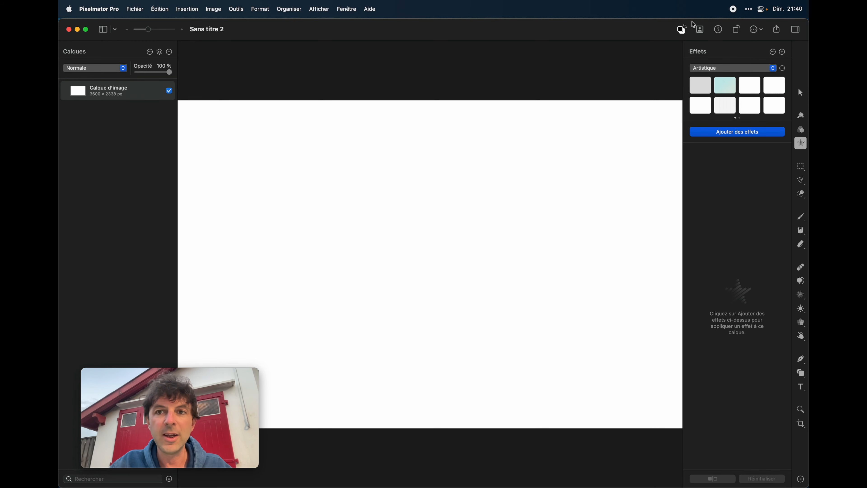
pyautogui.moveTo(682, 30); pyautogui.dragTo(427, 178)
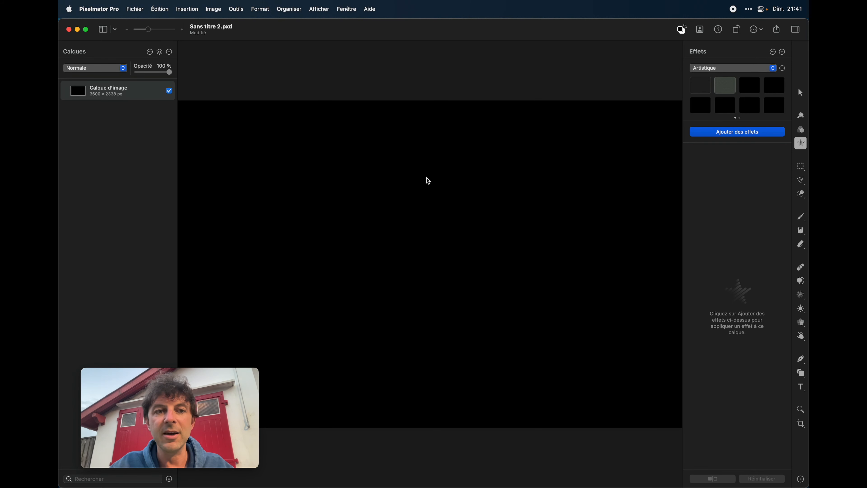
# Add the dog shape (Chien) from the Animaux collection and position it at the centre of the black canvas
pyautogui.press('v')
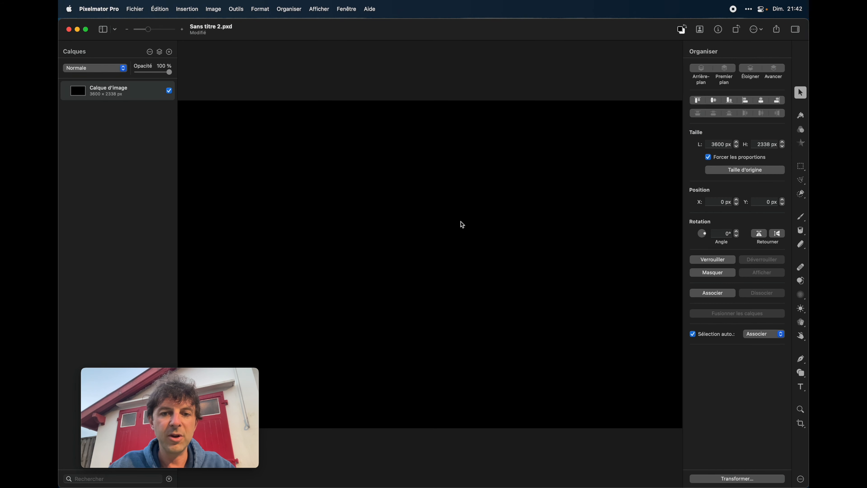
pyautogui.press('u')
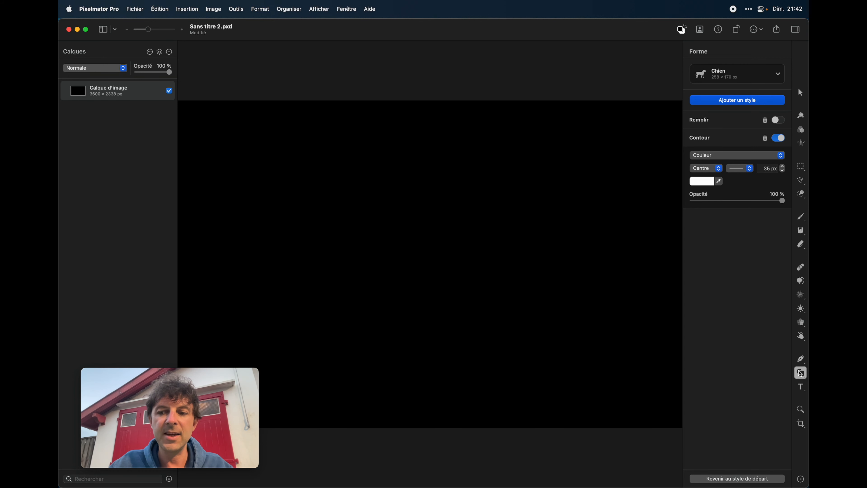
pyautogui.click(800, 373)
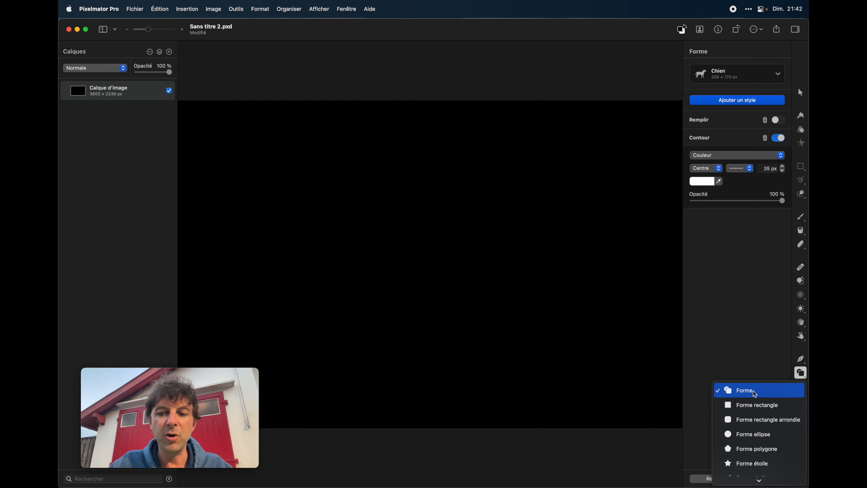
pyautogui.click(756, 395)
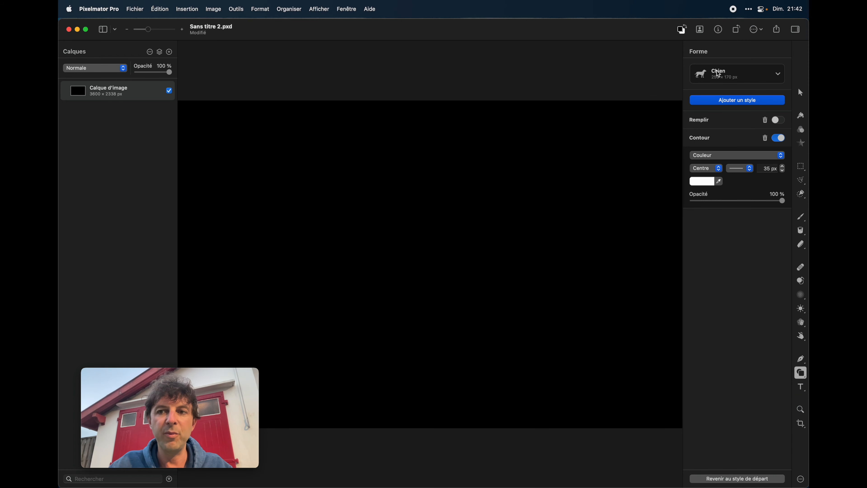
pyautogui.click(723, 74)
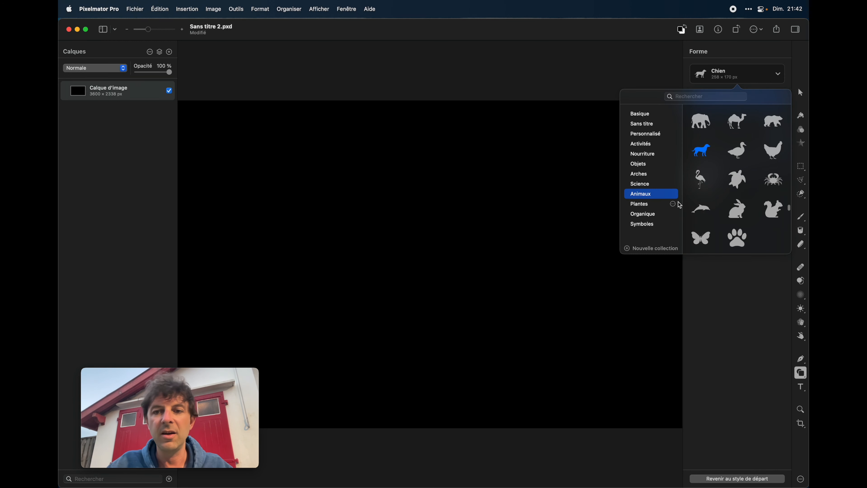
pyautogui.click(650, 186)
pyautogui.click(648, 203)
pyautogui.click(648, 194)
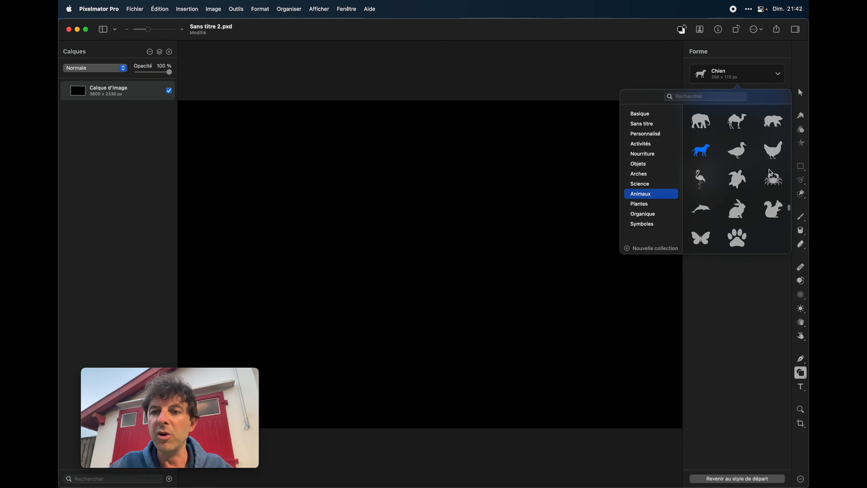
pyautogui.moveTo(701, 156); pyautogui.dragTo(392, 258)
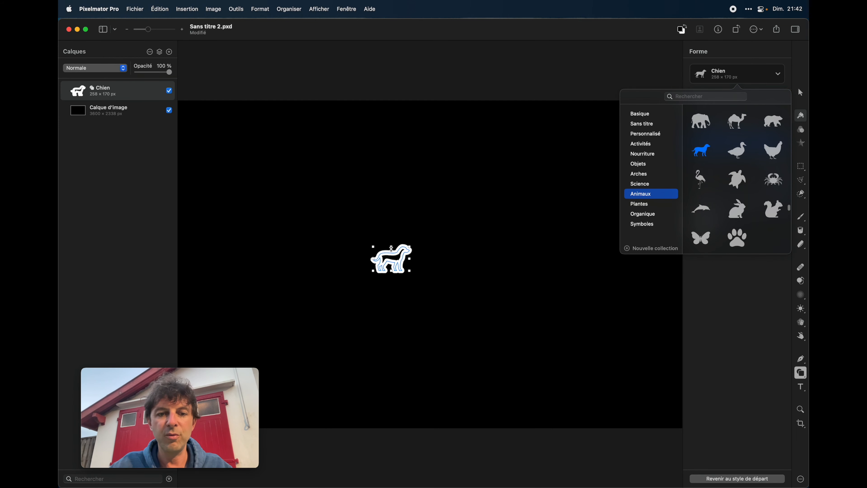
pyautogui.click(742, 344)
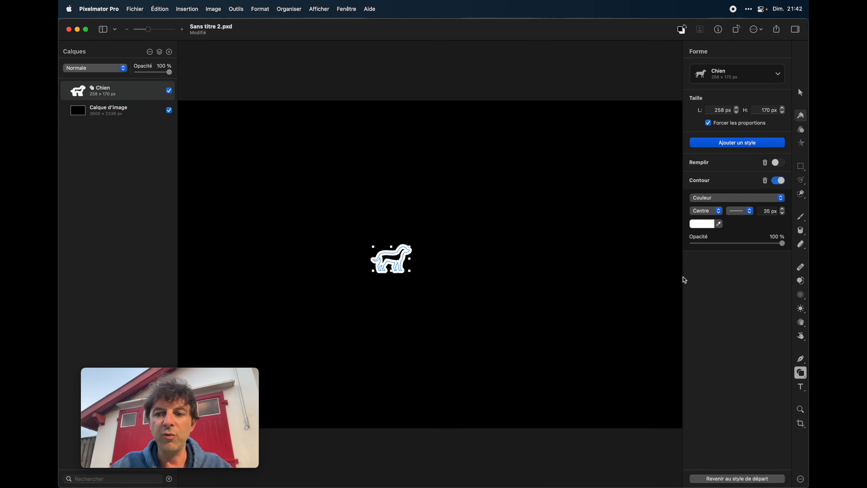
pyautogui.press('v')
pyautogui.moveTo(398, 265); pyautogui.dragTo(436, 272)
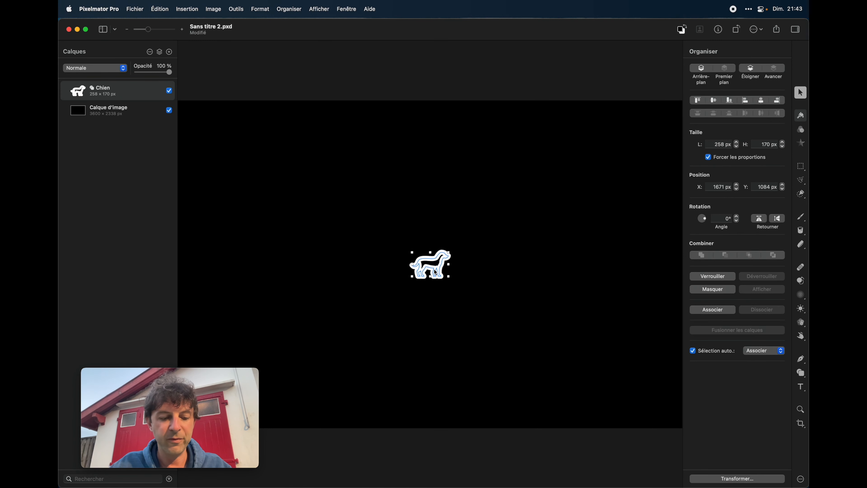
pyautogui.moveTo(448, 251); pyautogui.dragTo(644, 156)
pyautogui.moveTo(545, 195); pyautogui.dragTo(464, 233)
pyautogui.press('super+z')
pyautogui.press('super+z')
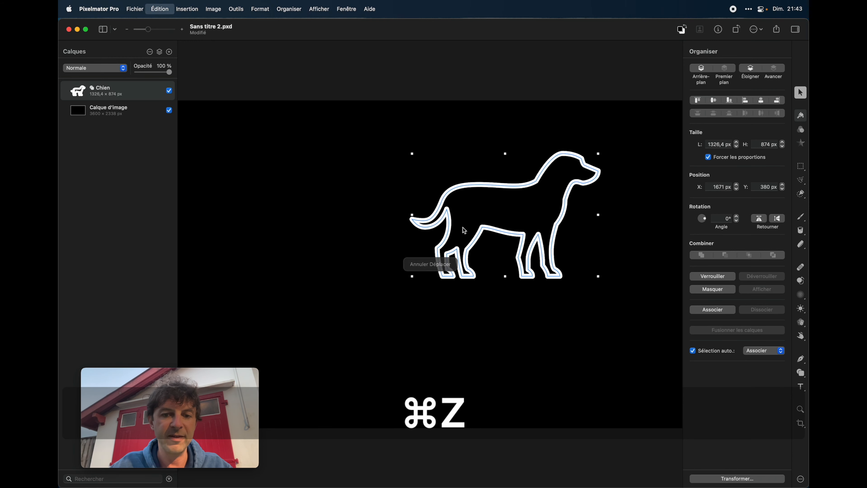
pyautogui.press('super+z')
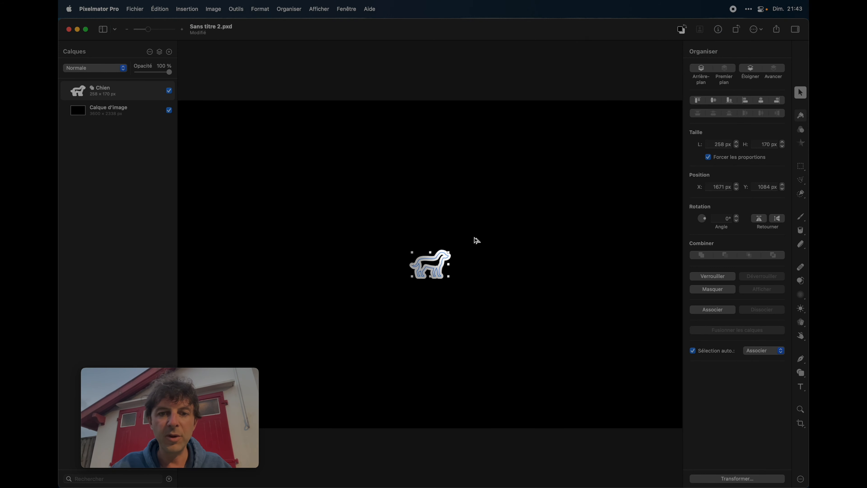
# Enlarge the dog from its centre to about 1169 × 770 px and give it a white 8 px outline without fill
pyautogui.moveTo(449, 252); pyautogui.dragTo(520, 212)
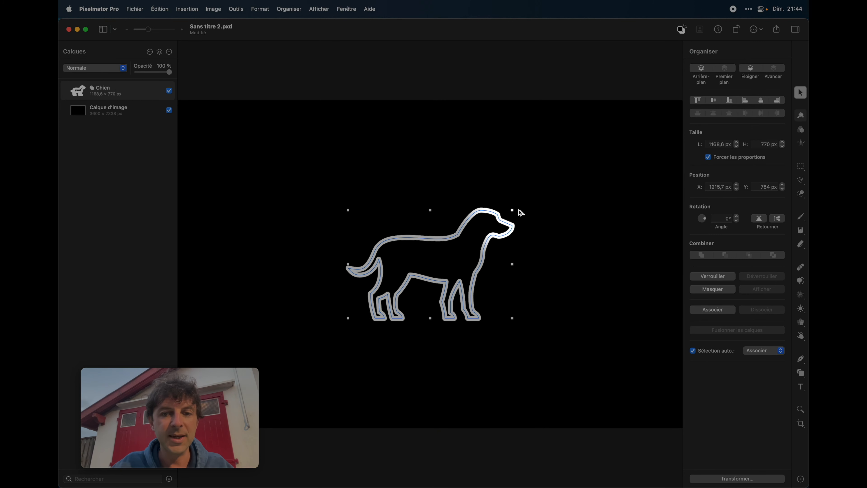
pyautogui.click(802, 373)
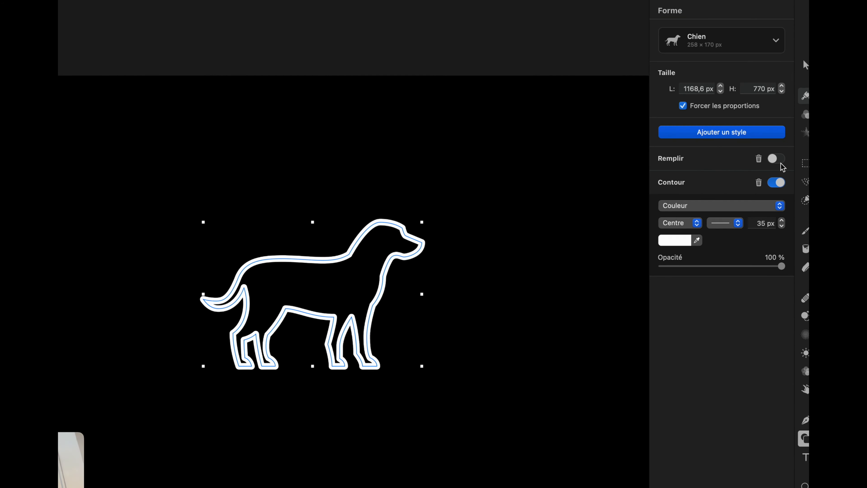
pyautogui.click(778, 162)
pyautogui.click(778, 163)
pyautogui.click(779, 161)
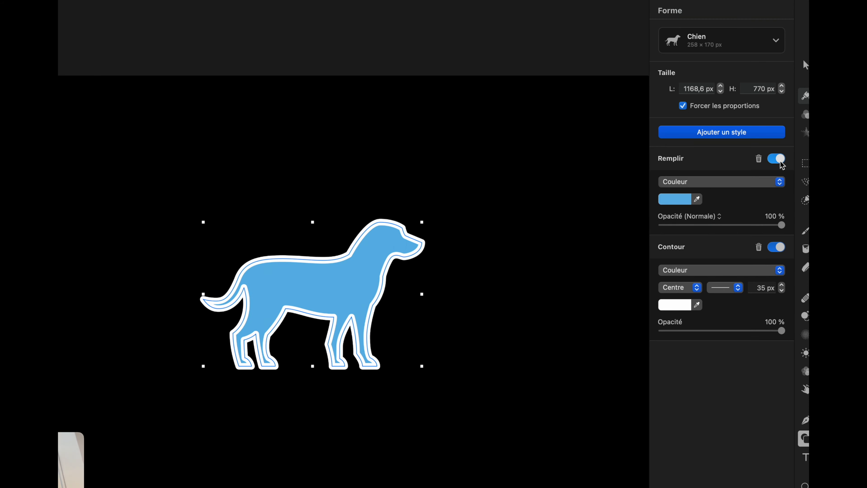
pyautogui.click(779, 161)
pyautogui.click(776, 185)
pyautogui.click(776, 184)
pyautogui.click(672, 242)
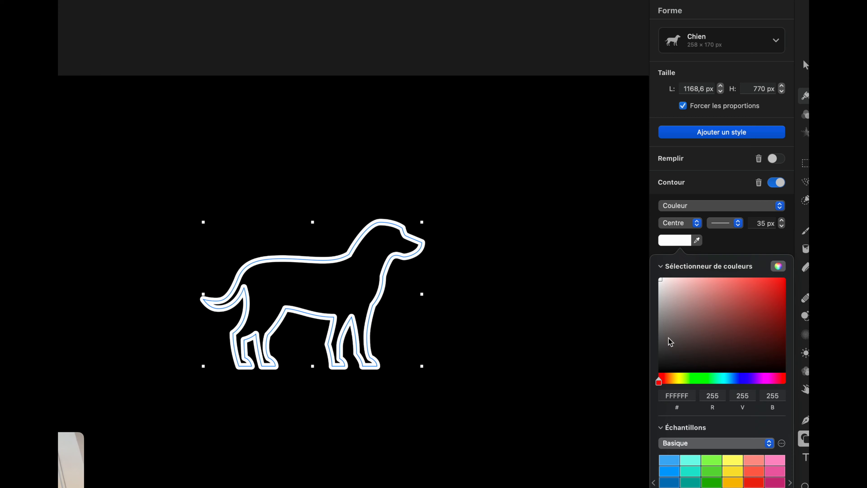
pyautogui.moveTo(676, 297); pyautogui.dragTo(648, 274)
pyautogui.click(762, 223)
pyautogui.write('8')
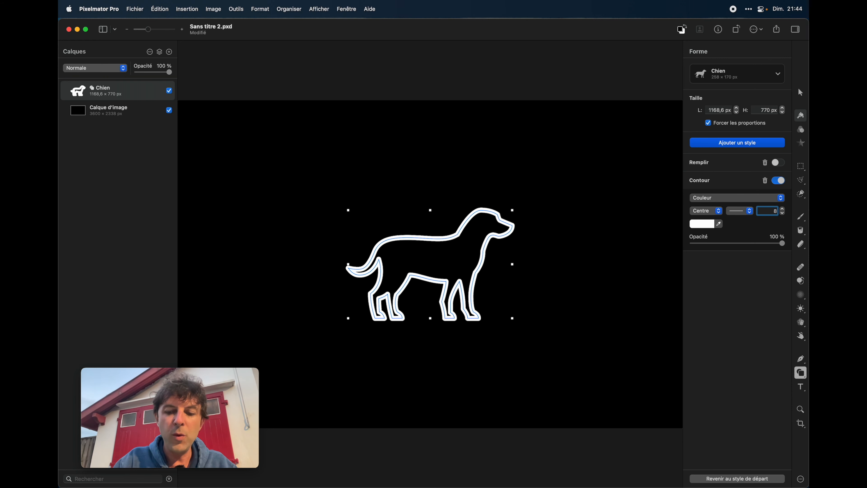
pyautogui.press('Return')
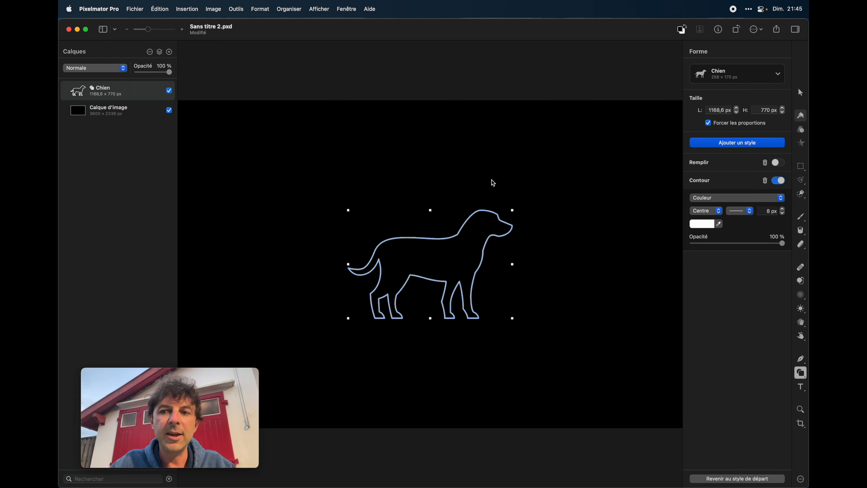
# Apply a Gaussian blur effect with a 1 px radius to the dog shape
pyautogui.press('e')
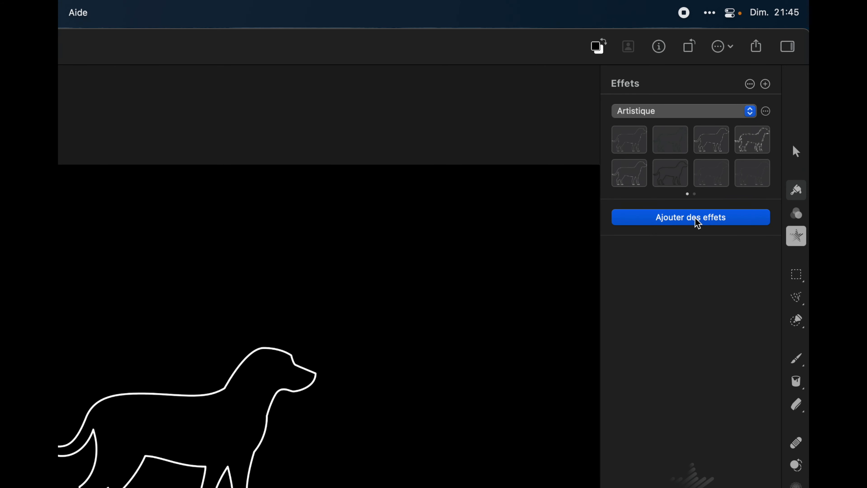
pyautogui.click(698, 224)
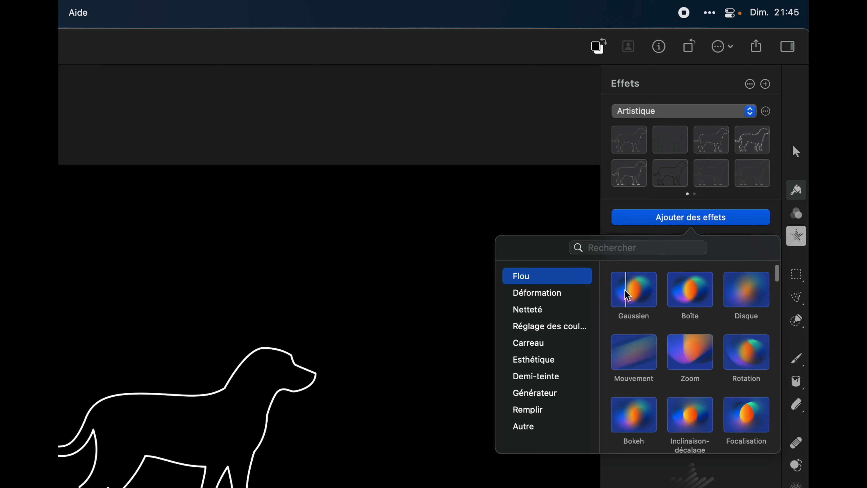
pyautogui.click(633, 295)
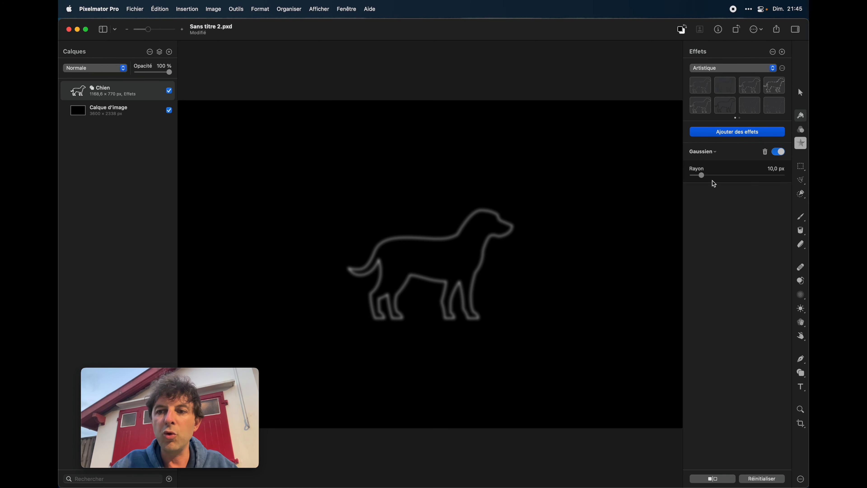
pyautogui.click(772, 168)
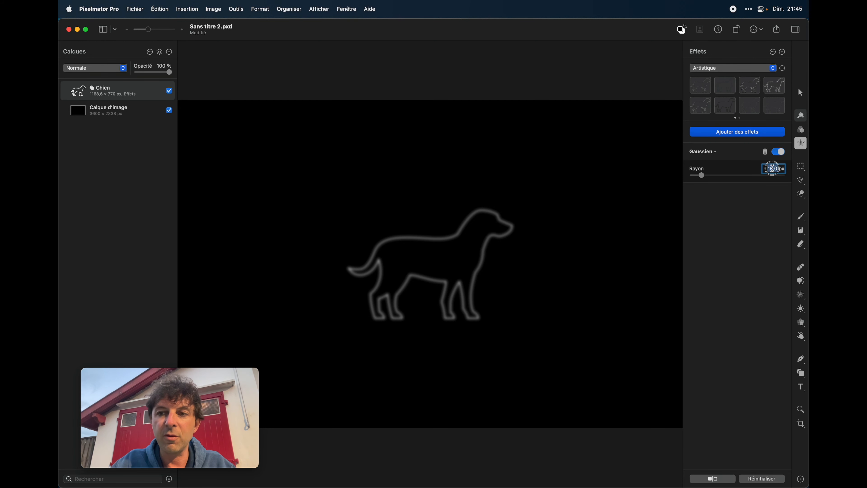
pyautogui.write('1')
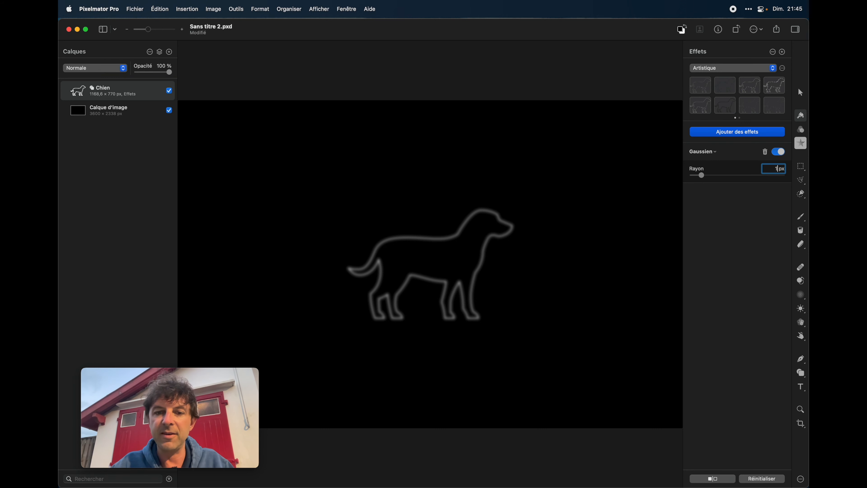
pyautogui.press('Return')
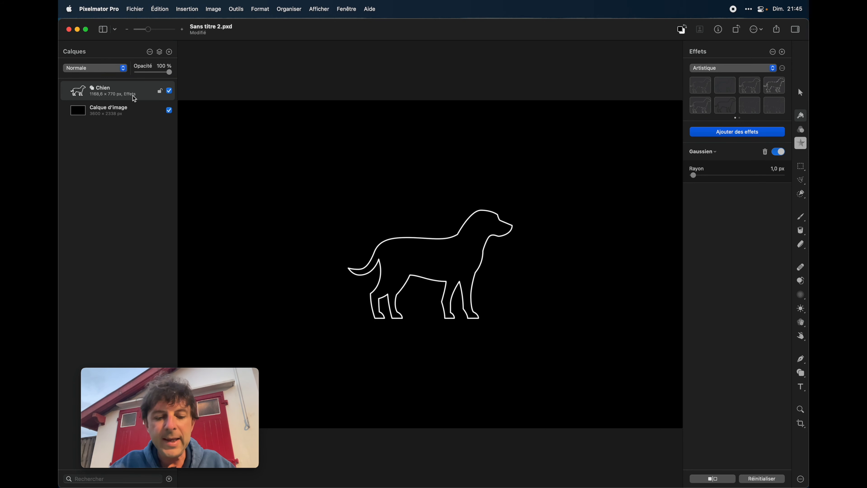
# Duplicate the Chien layer twice
pyautogui.moveTo(134, 99); pyautogui.dragTo(110, 91)
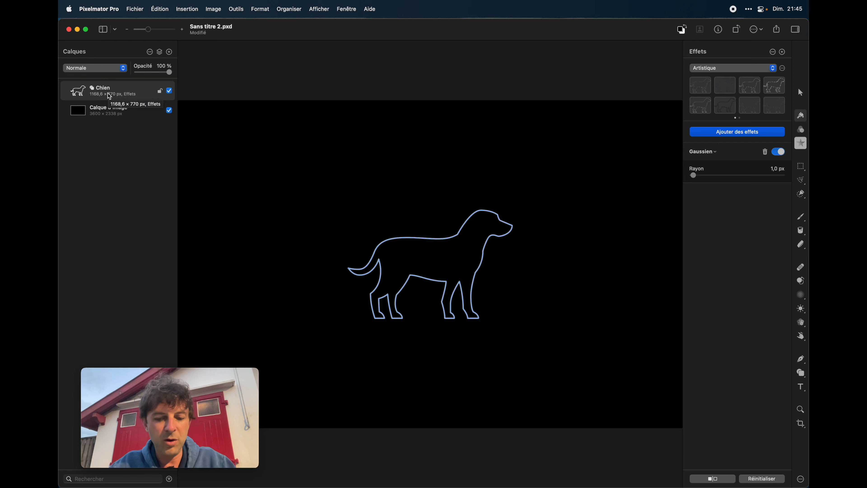
pyautogui.press('super+j')
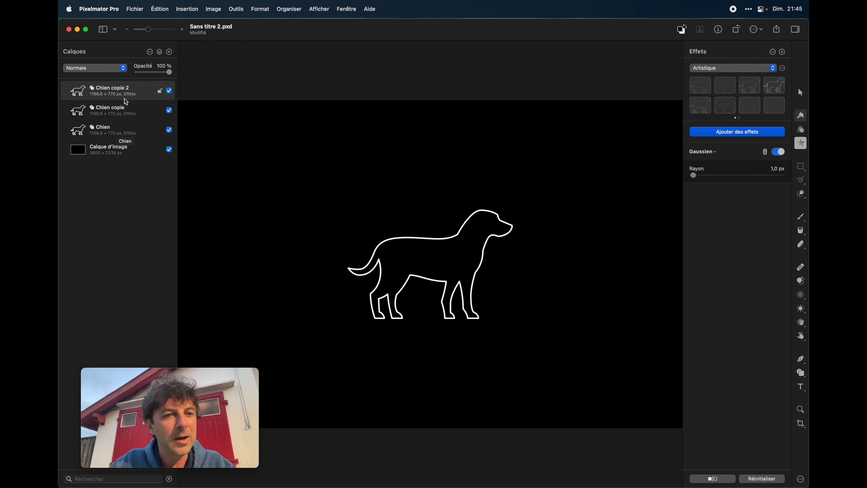
# Set the outline of the Chien copie layer to colour FF00D9 with a width of 16 px
pyautogui.click(115, 112)
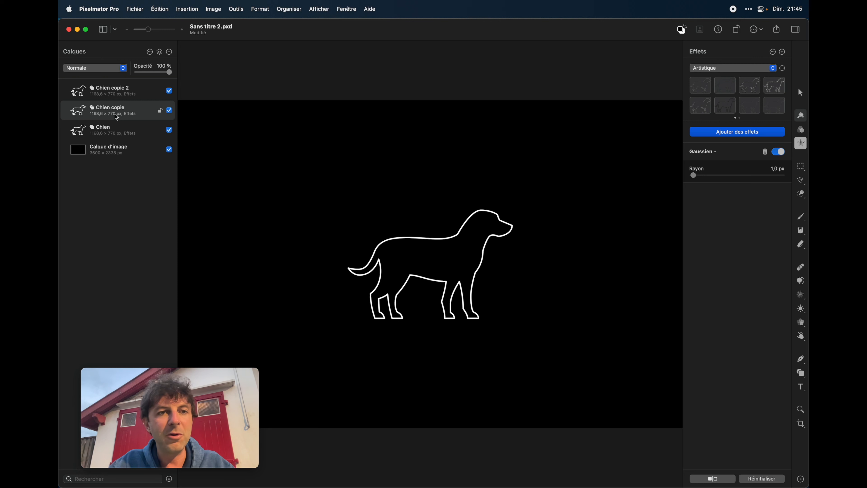
pyautogui.press('u')
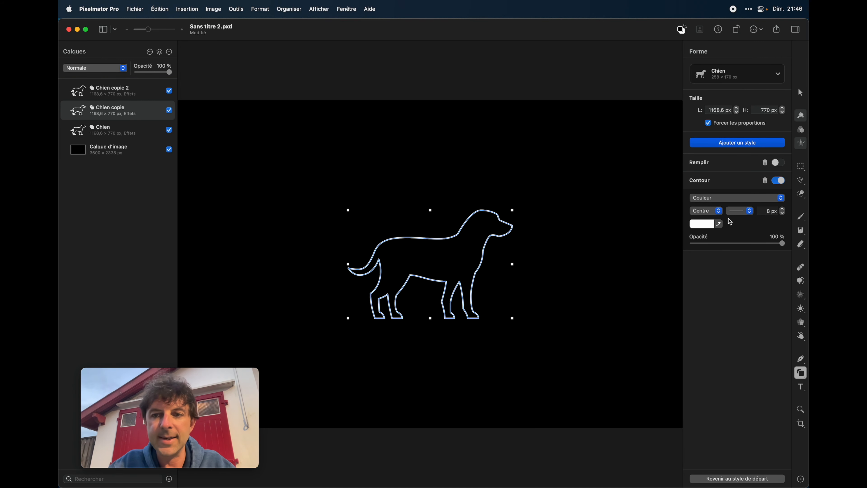
pyautogui.click(781, 163)
pyautogui.click(781, 163)
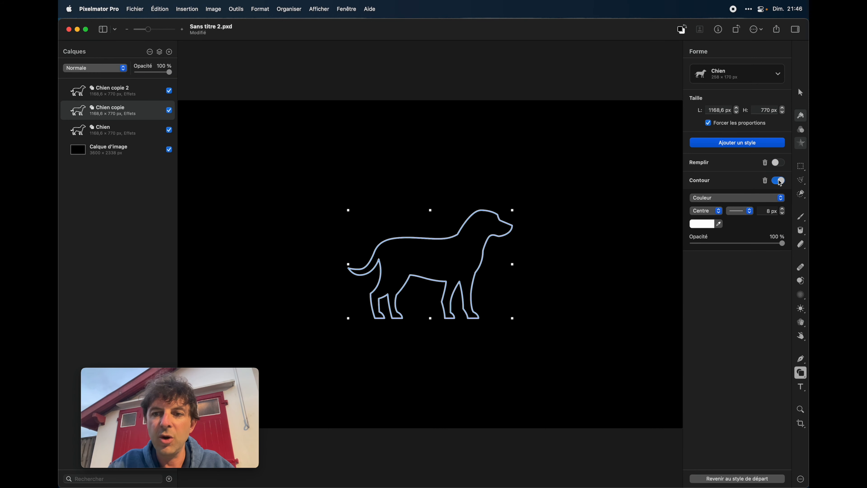
pyautogui.click(701, 227)
pyautogui.doubleClick(709, 341)
pyautogui.write('FF0000')
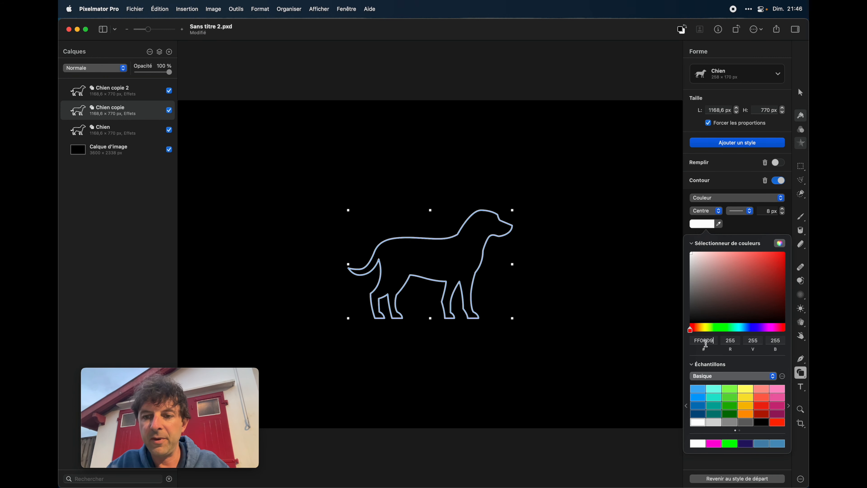
pyautogui.press('Return')
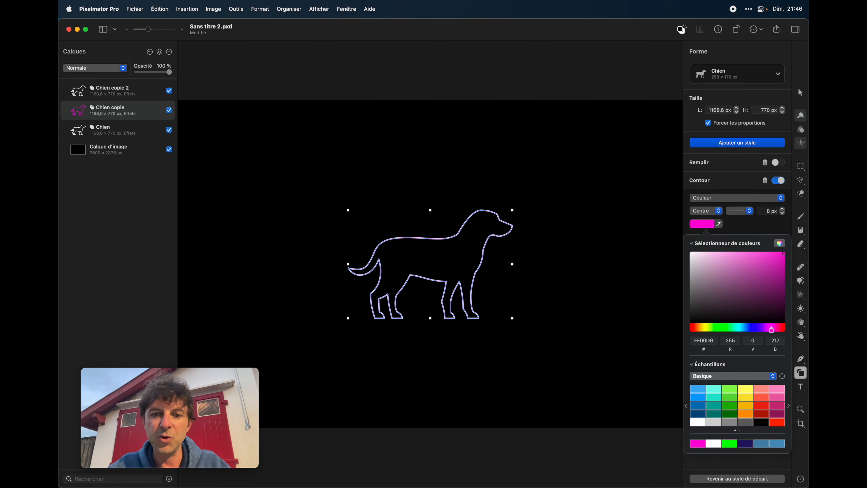
pyautogui.press('Escape')
pyautogui.click(770, 210)
pyautogui.write('16')
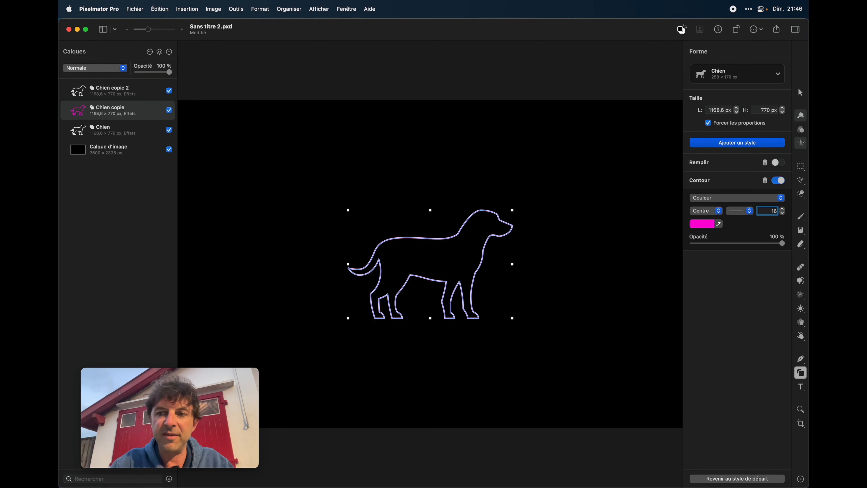
pyautogui.press('Return')
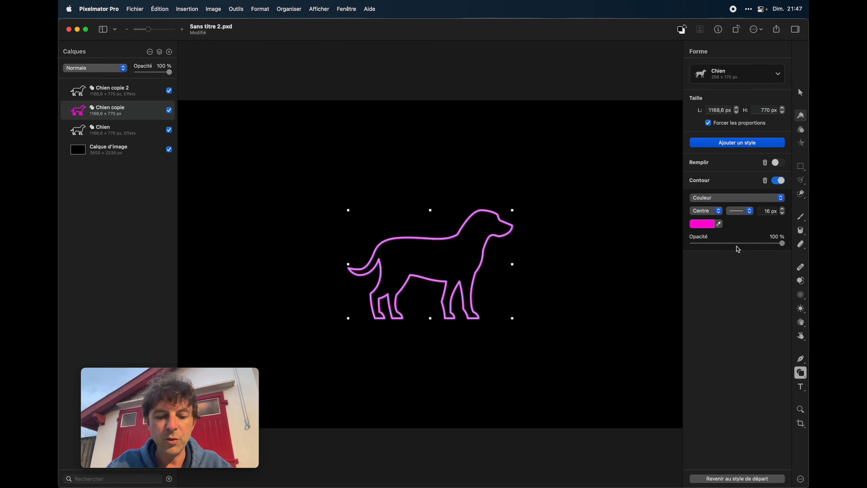
# Apply a Gaussian blur effect with a 6 px radius to the Chien copie layer
pyautogui.press('e')
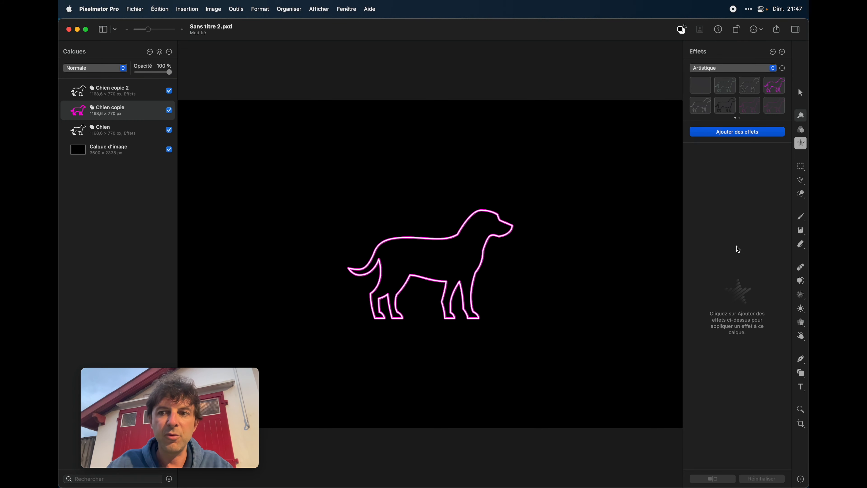
pyautogui.click(734, 135)
pyautogui.click(700, 178)
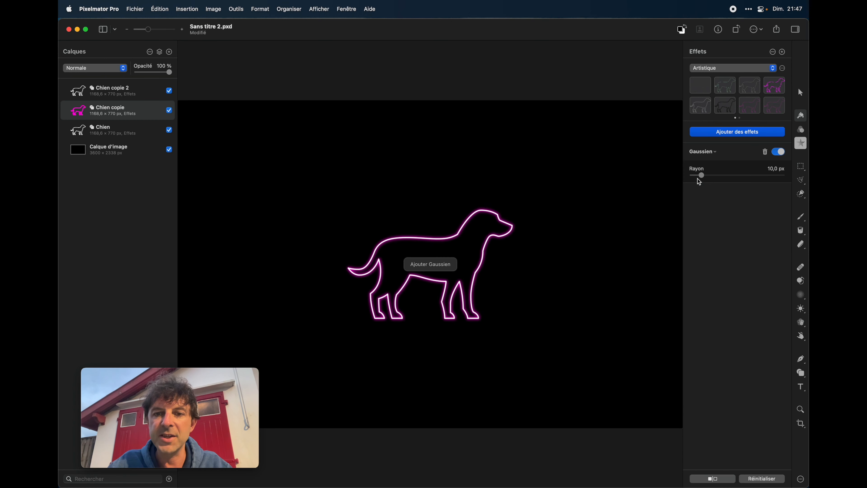
pyautogui.click(776, 170)
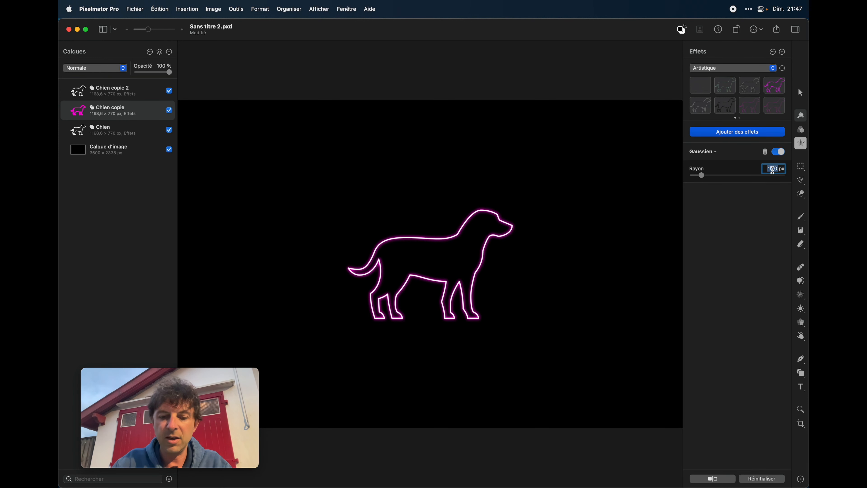
pyautogui.write('6,')
pyautogui.press('Return')
# Set the outline of the Chien layer to colour FF00D9 with a width of 35 px
pyautogui.click(104, 126)
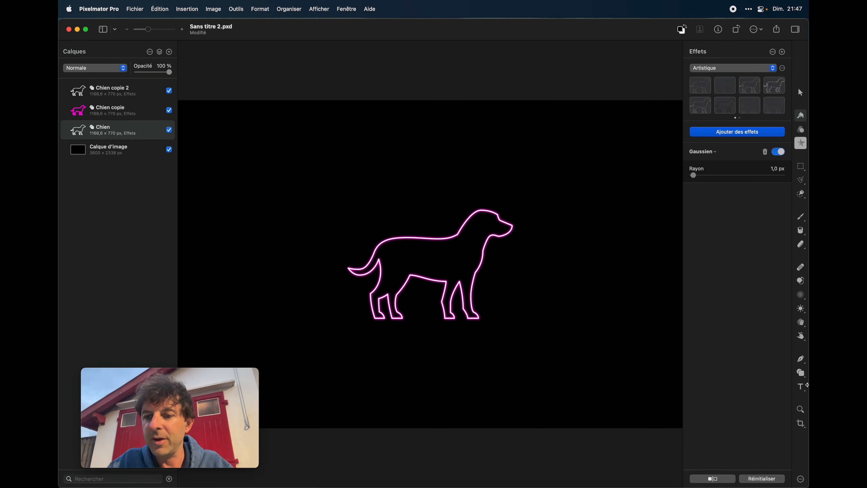
pyautogui.click(800, 372)
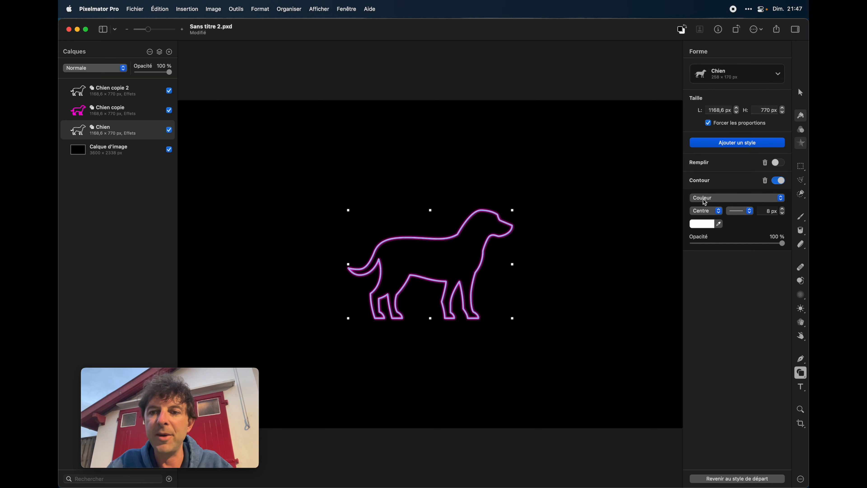
pyautogui.click(700, 225)
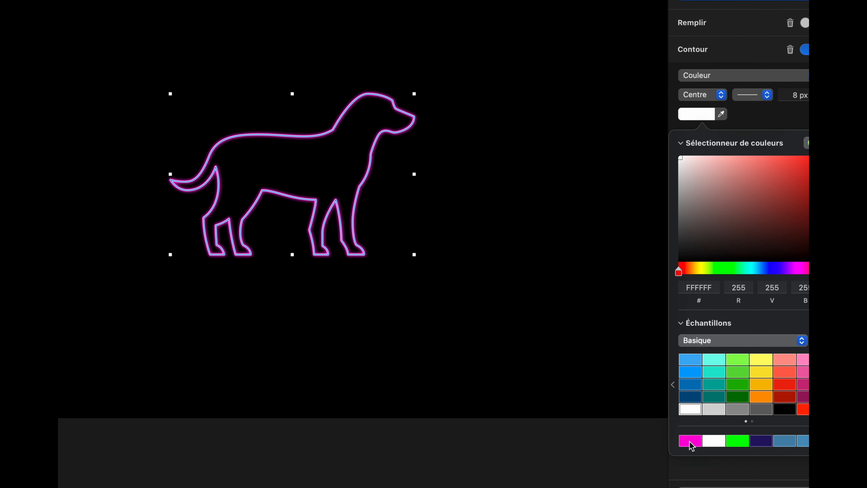
pyautogui.click(697, 444)
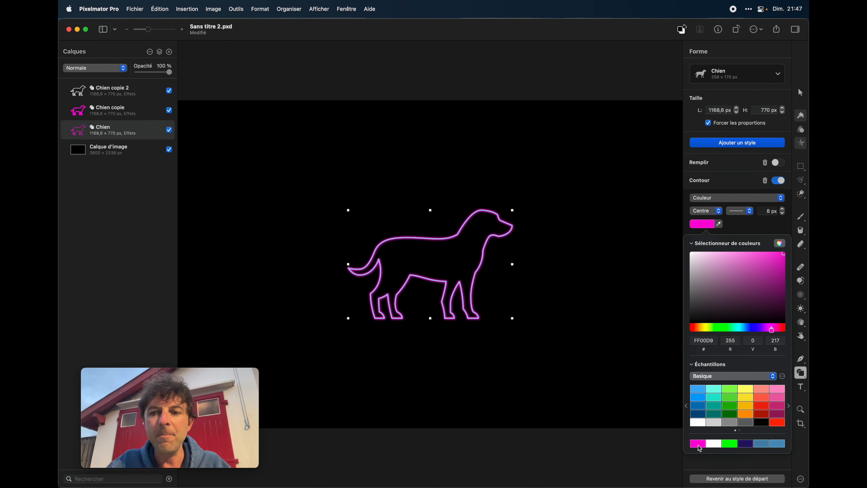
pyautogui.click(796, 95)
pyautogui.write('35')
pyautogui.press('Return')
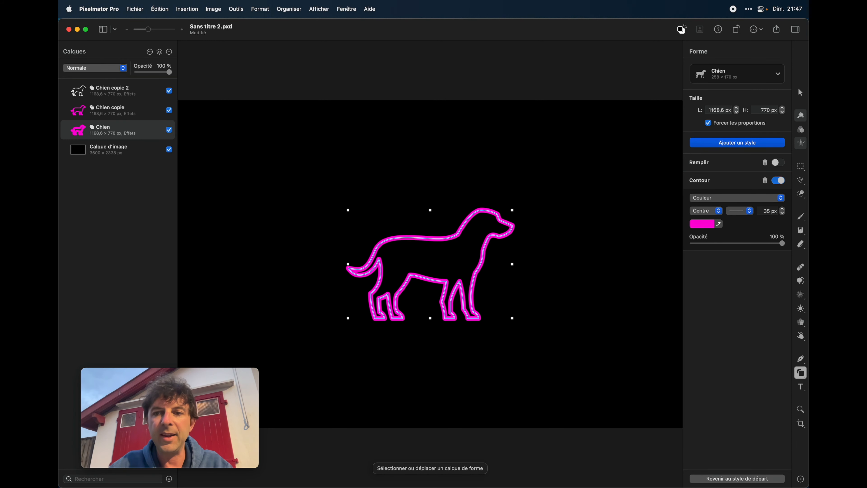
# Apply a Gaussian blur effect with a 30 px radius to the Chien layer
pyautogui.click(800, 142)
pyautogui.click(720, 133)
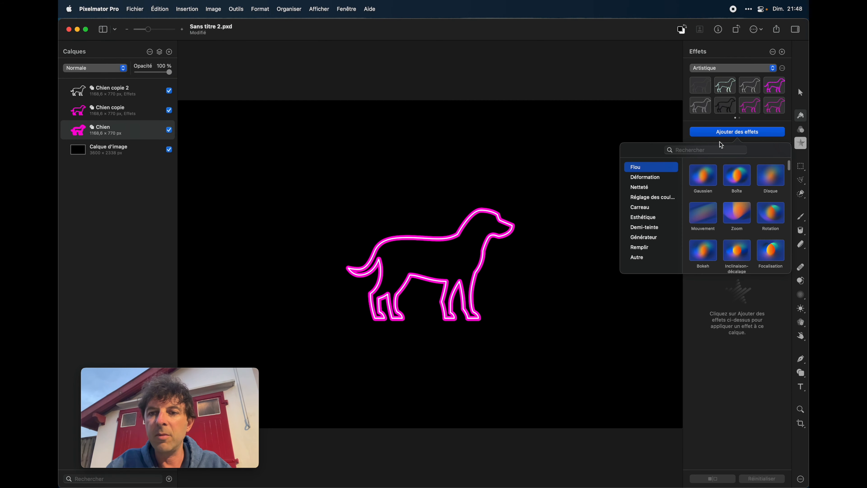
pyautogui.click(756, 171)
pyautogui.click(772, 168)
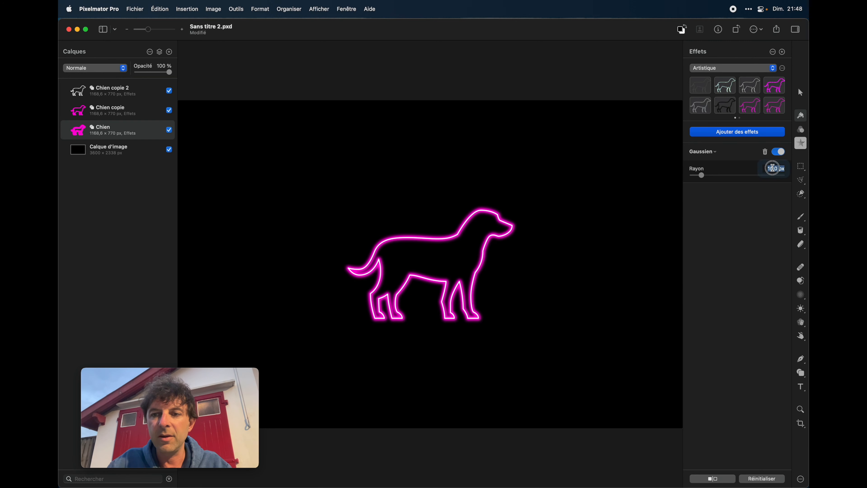
pyautogui.write('30')
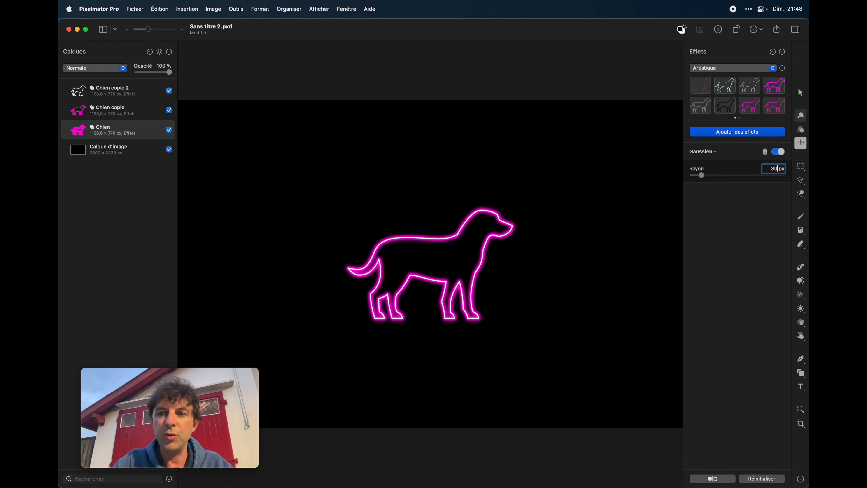
pyautogui.press('Return')
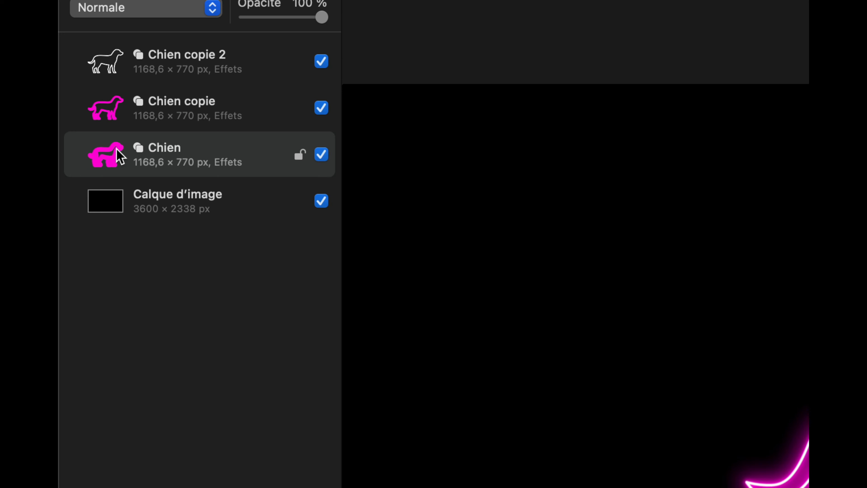
# Duplicate the blurred Chien layer to strengthen the glow, and toggle the original's visibility to compare the effect
pyautogui.keyDown('super'); pyautogui.click(119, 156); pyautogui.keyUp('super')
pyautogui.press('super+j')
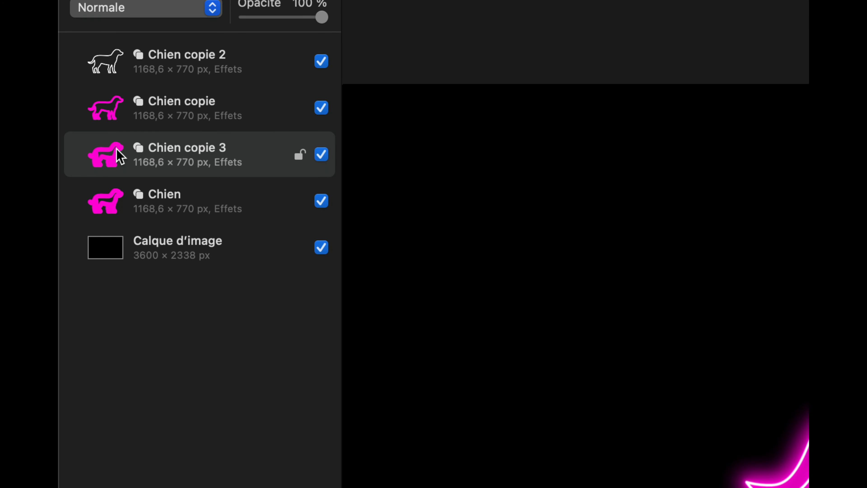
pyautogui.click(309, 156)
pyautogui.click(321, 153)
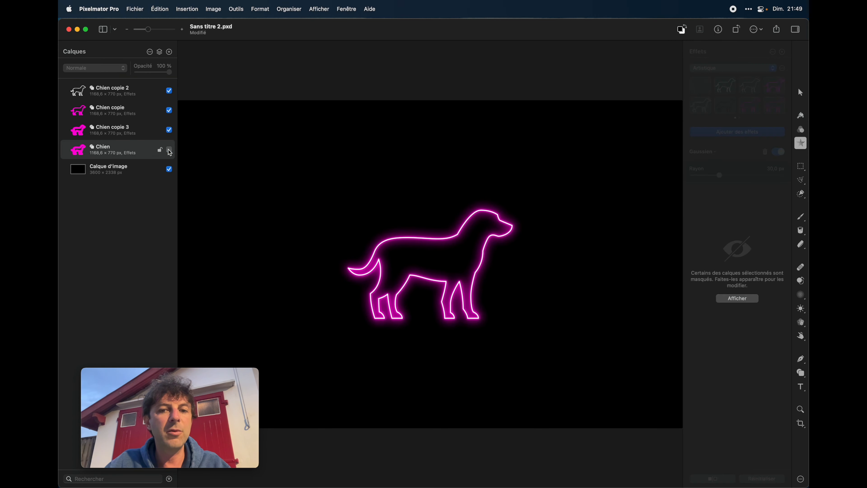
pyautogui.click(169, 151)
pyautogui.click(169, 151)
pyautogui.click(169, 150)
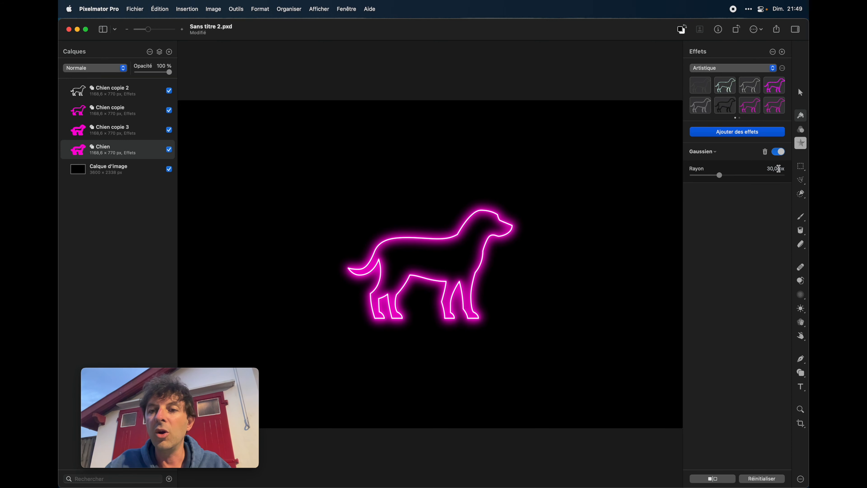
# Reduce the Gaussian blur radius of the Chien layer to about 21.2 px
pyautogui.moveTo(719, 176); pyautogui.dragTo(724, 182)
pyautogui.moveTo(714, 184); pyautogui.dragTo(711, 176)
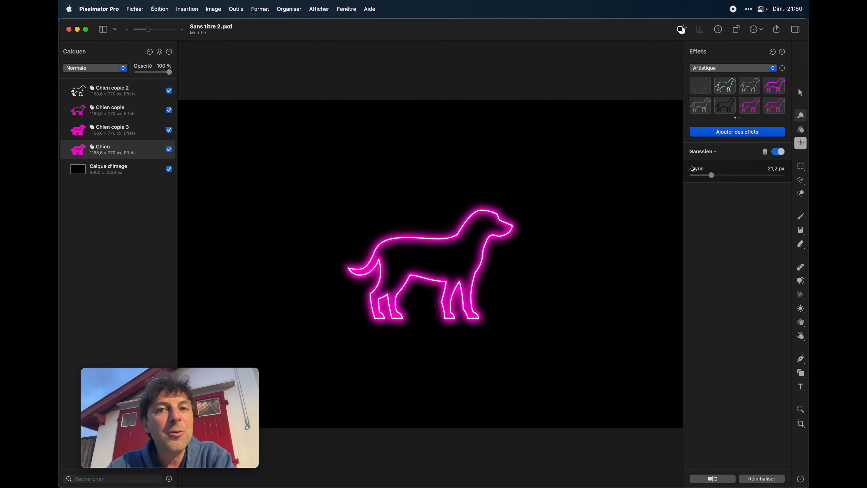